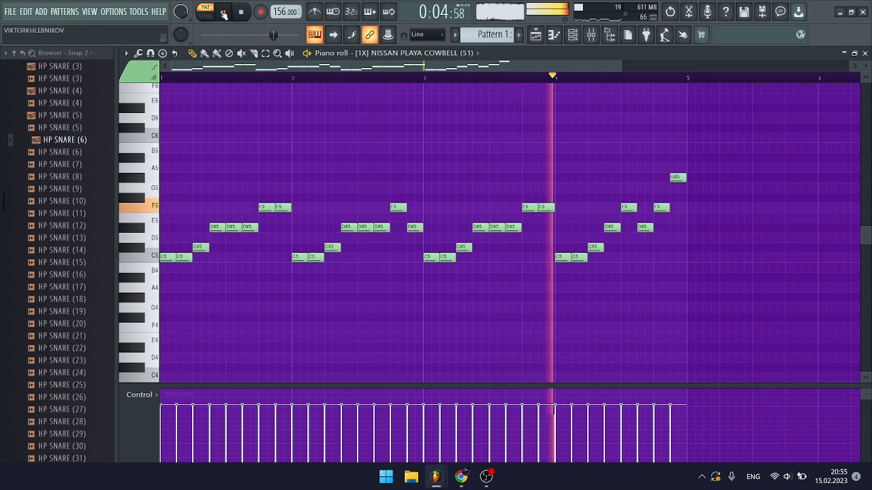
# Stop the cowbell preview, switch to Pattern 2 and play its HPxIG-KICK (1) notes in the piano roll.
pyautogui.click(224, 13)
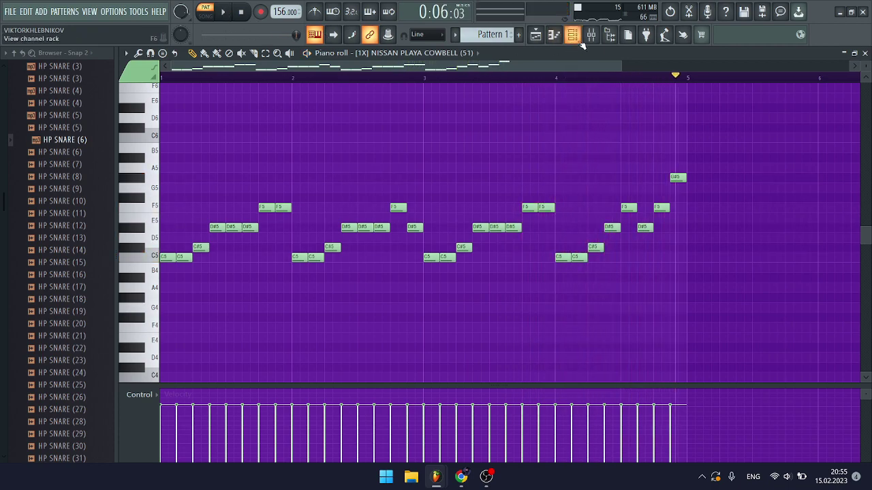
pyautogui.scroll(-1, 494, 34)
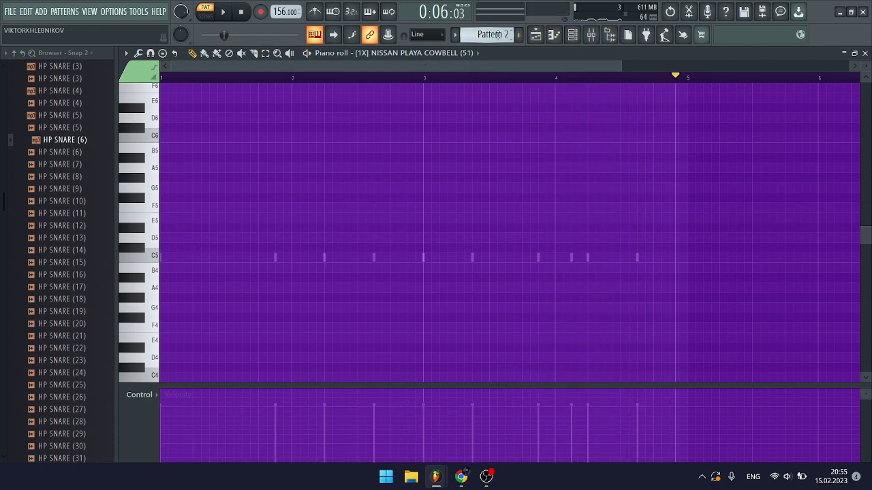
pyautogui.doubleClick(424, 258)
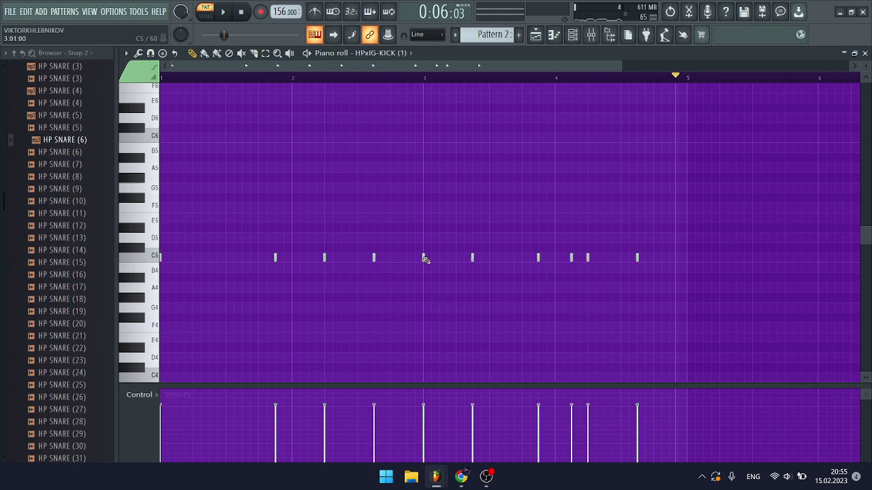
pyautogui.click(225, 12)
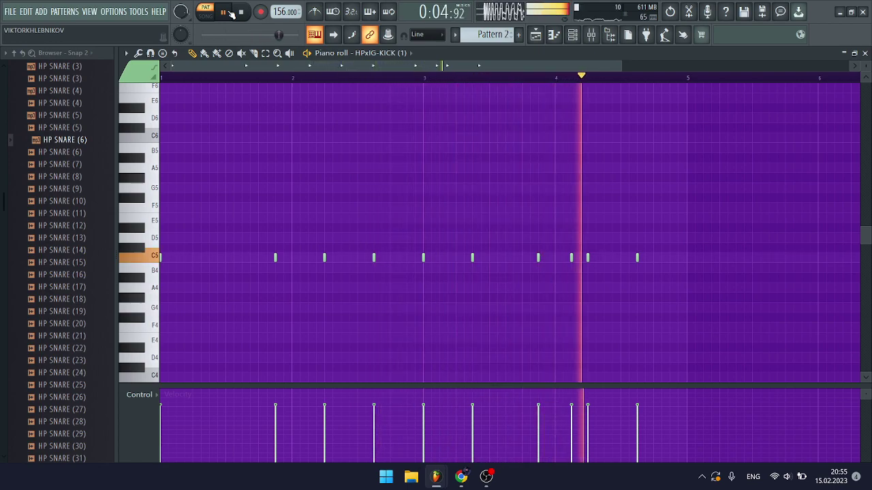
pyautogui.click(228, 12)
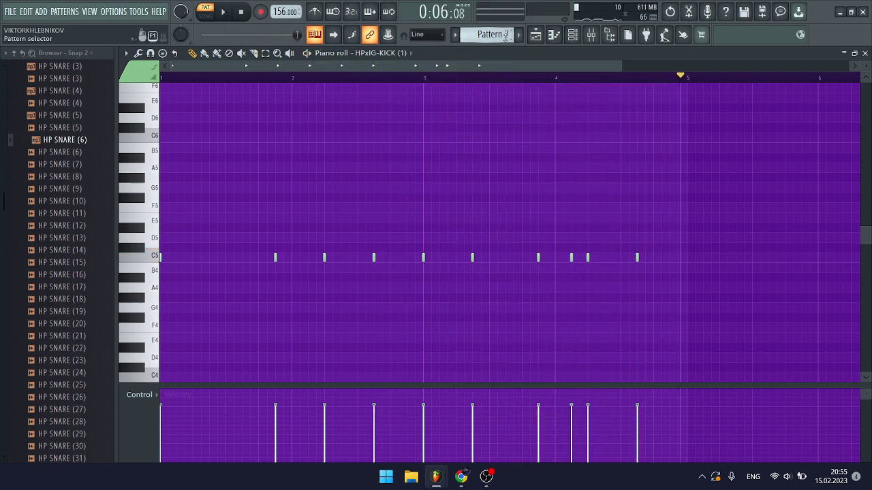
# Switch to Pattern 3 and play through its full HP SNARE (6) sequence in the piano roll.
pyautogui.scroll(-1, 489, 34)
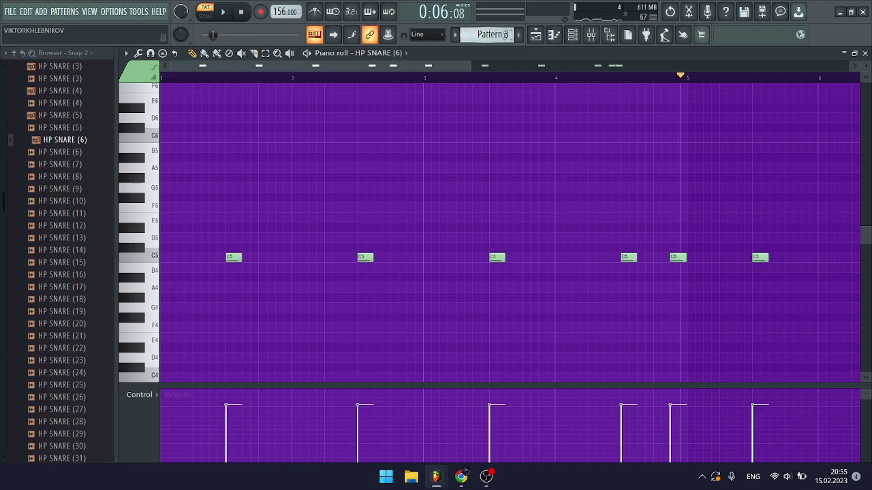
pyautogui.click(243, 13)
pyautogui.click(224, 12)
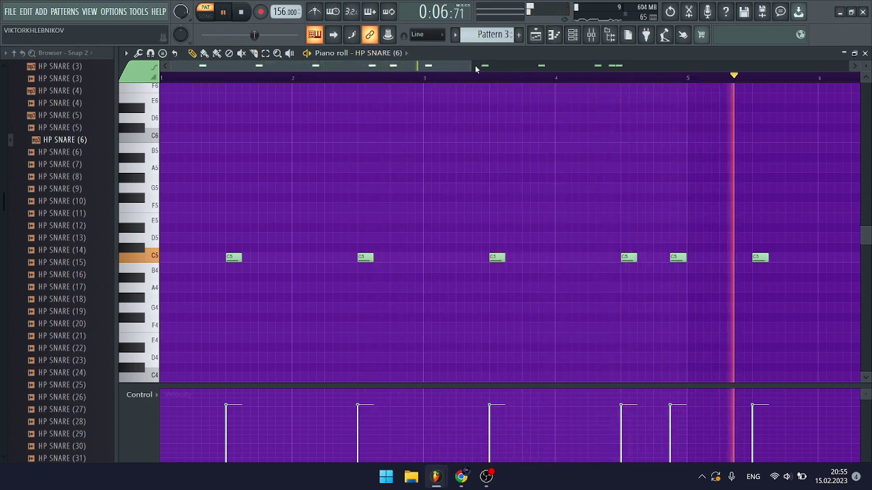
pyautogui.scroll(-2, 617, 76)
pyautogui.scroll(-1, 617, 76)
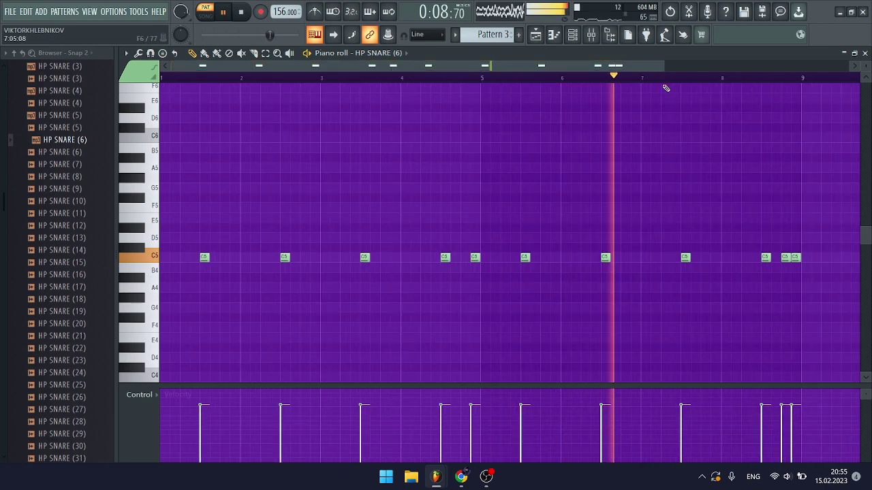
pyautogui.click(233, 14)
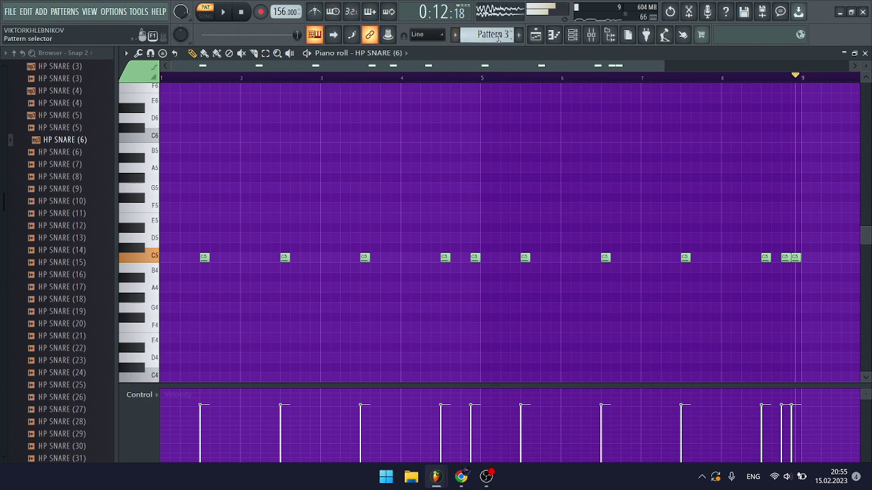
# Switch to Pattern 4 and preview its HPxIG-OH (9) open-hat notes.
pyautogui.scroll(-1, 508, 37)
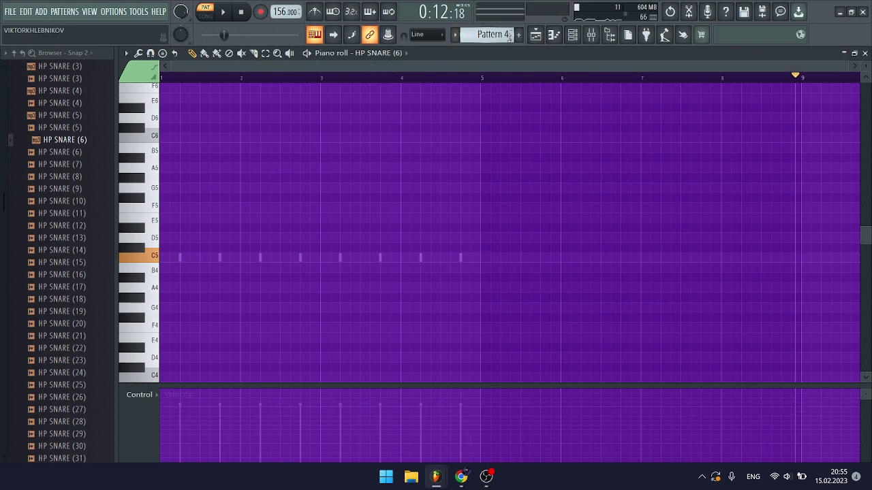
pyautogui.click(230, 14)
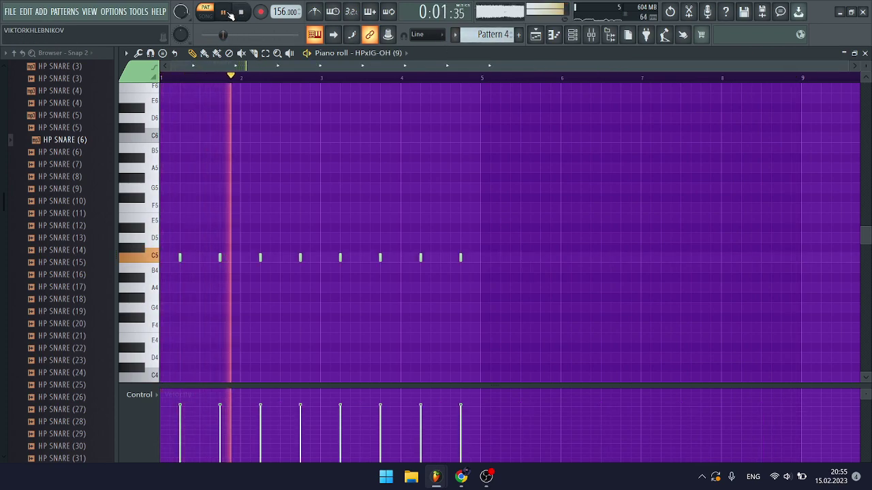
pyautogui.click(231, 14)
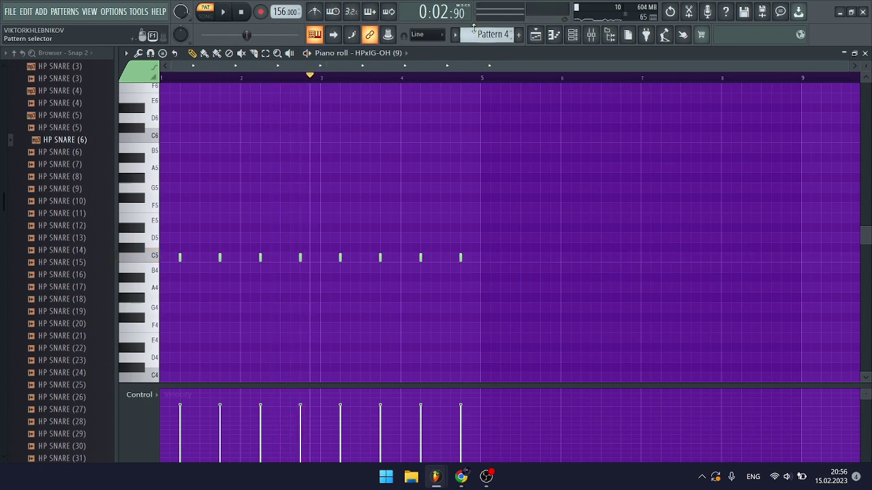
# Switch to Pattern 5, show its HPxIG-HI HAT (6) notes in the piano roll and preview them.
pyautogui.scroll(-1, 489, 34)
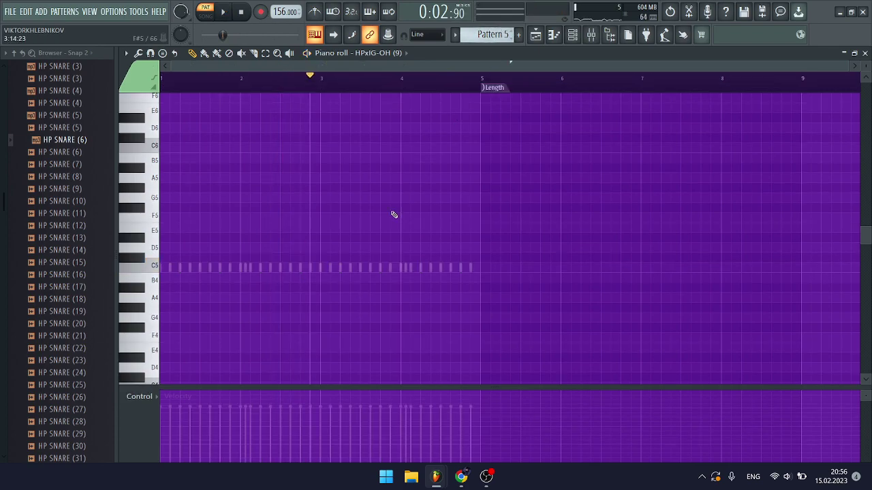
pyautogui.doubleClick(362, 268)
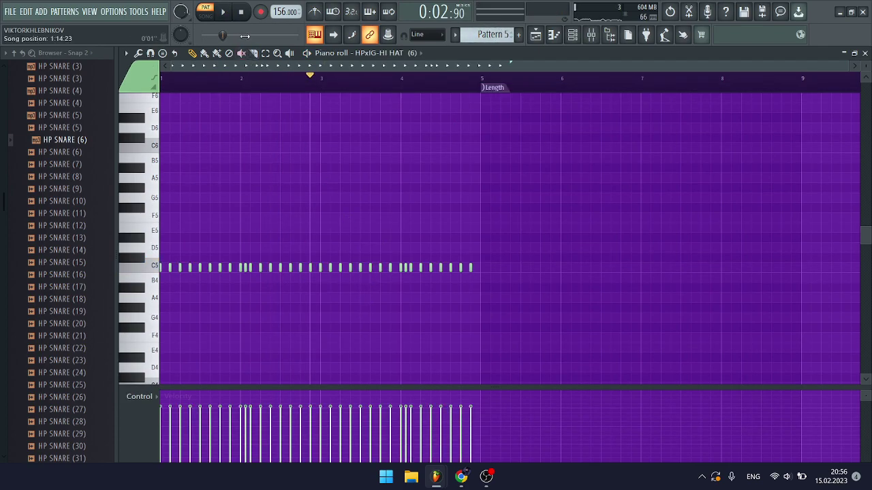
pyautogui.click(225, 13)
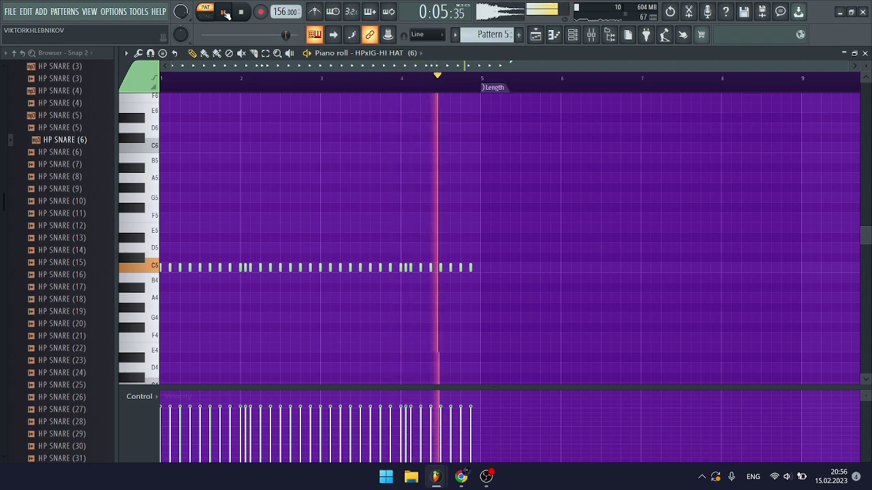
pyautogui.click(226, 13)
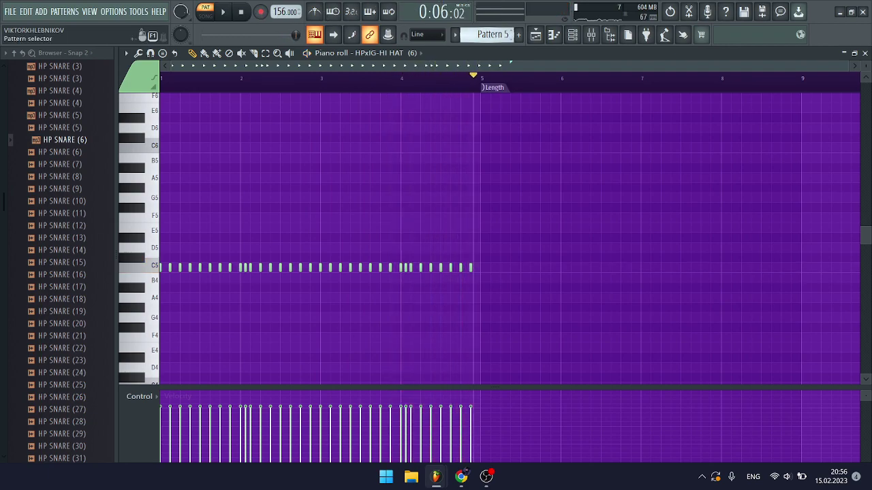
# Switch to Pattern 6 and preview its HAT 6 notes.
pyautogui.scroll(-1, 459, 38)
pyautogui.click(230, 13)
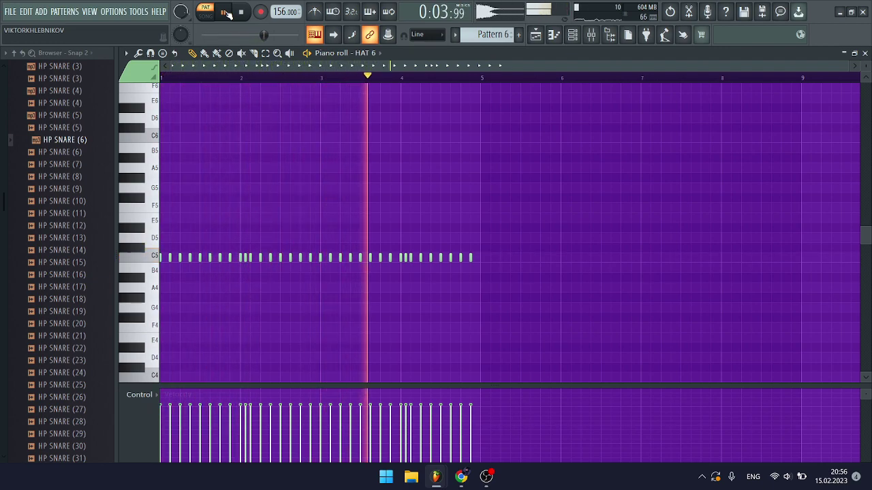
pyautogui.click(227, 14)
# Switch to Pattern 7 and preview its 808 2 bass line.
pyautogui.scroll(-1, 487, 34)
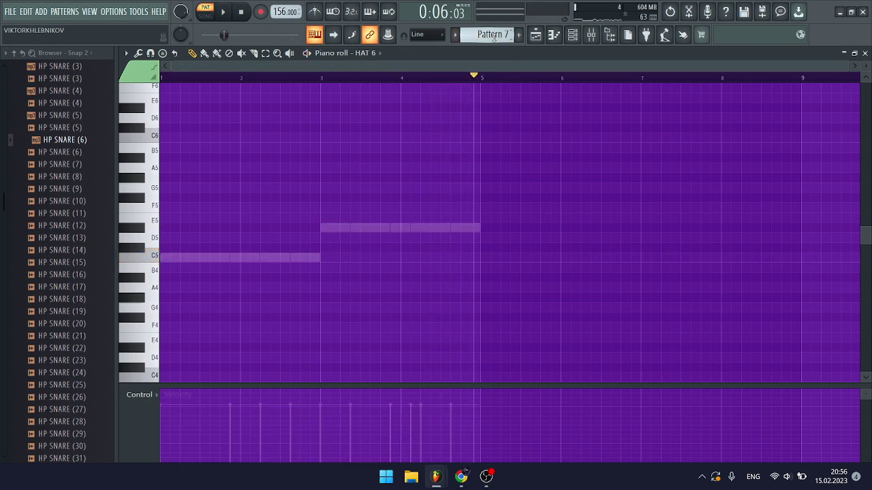
pyautogui.click(223, 13)
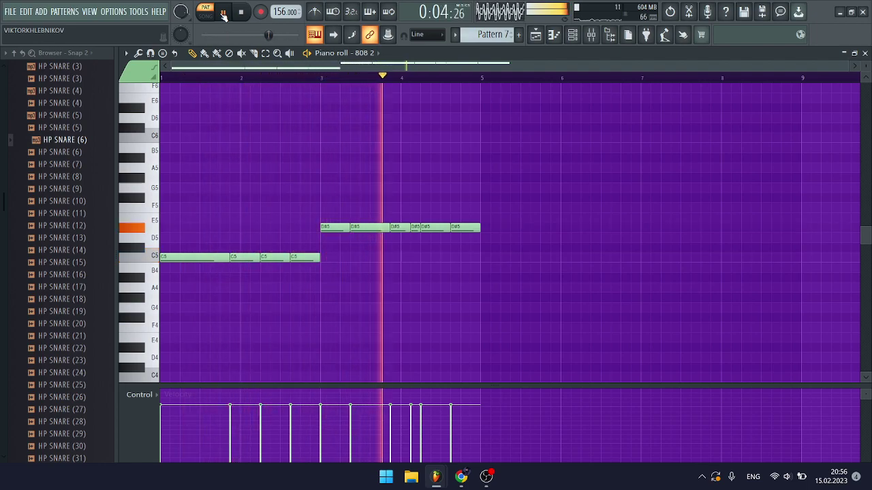
pyautogui.click(223, 13)
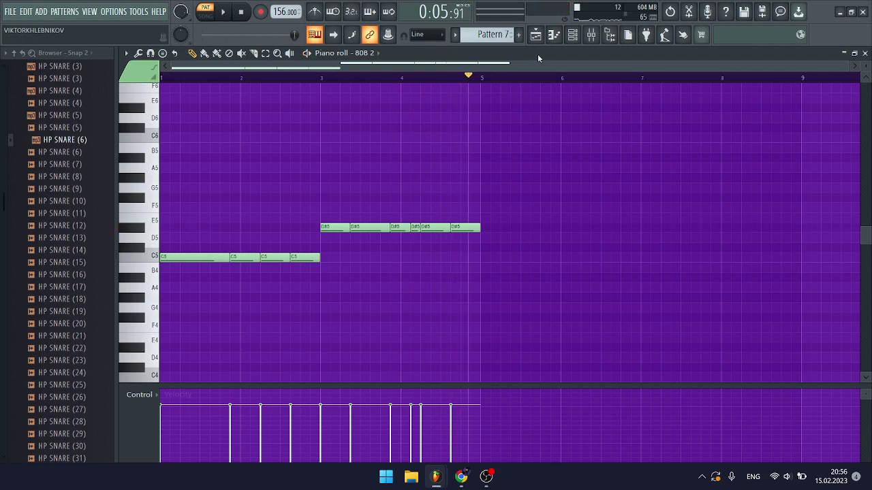
# Return to Pattern 1, select the second NISSAN PLAYA audio clip in the playlist's clip picker and set playback to song mode.
pyautogui.scroll(1, 505, 35)
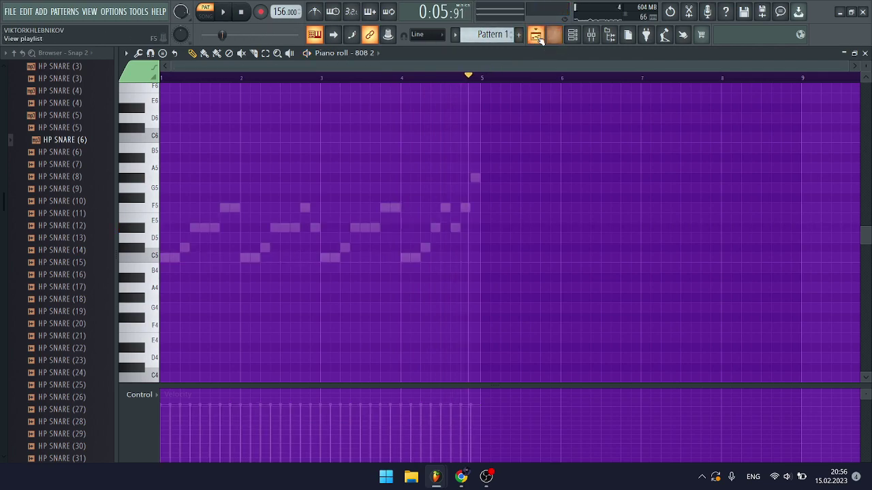
pyautogui.click(538, 38)
pyautogui.click(158, 75)
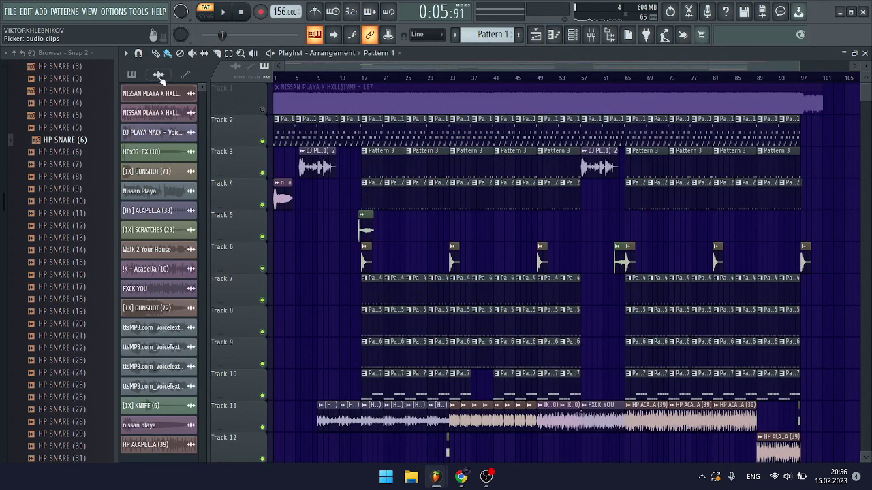
pyautogui.click(164, 114)
pyautogui.click(160, 116)
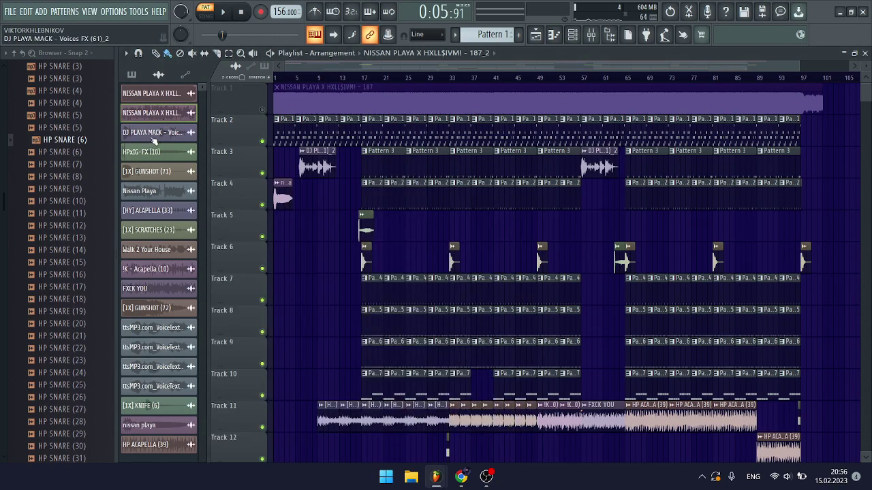
pyautogui.click(204, 18)
# Inspect the Fruity Limiter, Decimort 2 and FX settings on the mixer's master track, closing each one after viewing.
pyautogui.click(591, 35)
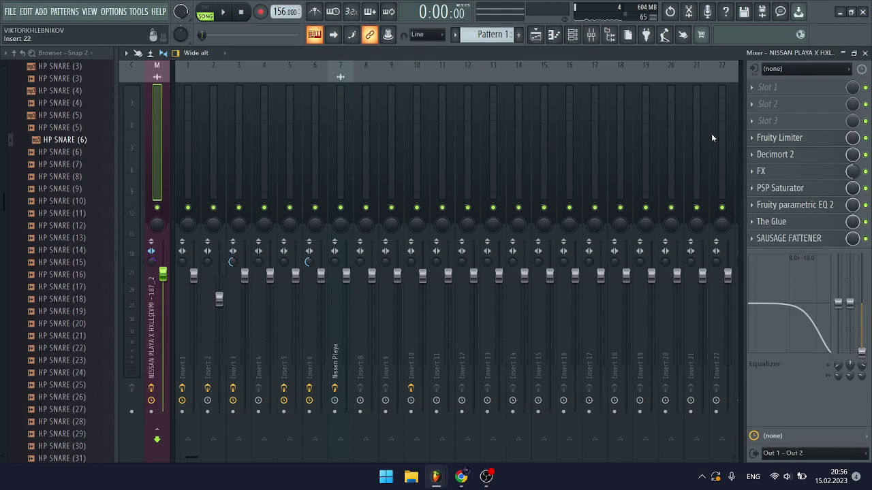
pyautogui.click(803, 143)
pyautogui.click(803, 143)
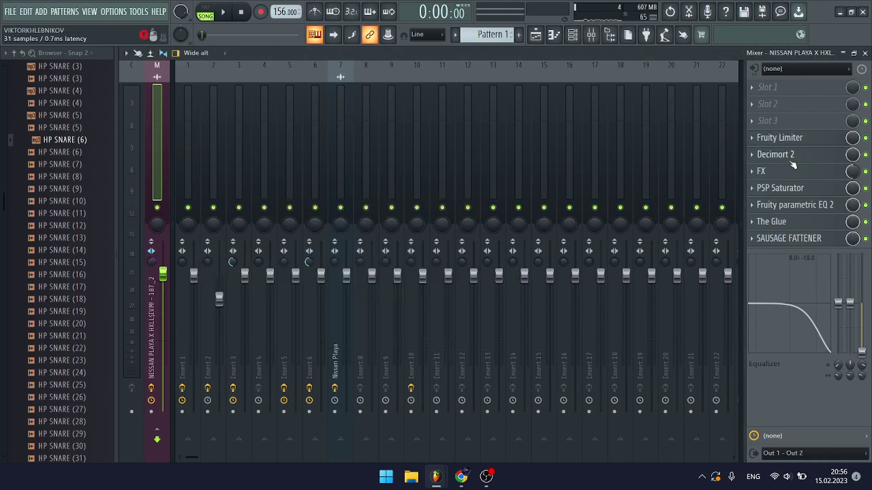
pyautogui.click(790, 156)
pyautogui.click(795, 159)
pyautogui.click(792, 175)
pyautogui.click(793, 176)
# Inspect the master track's PSP Saturator, Fruity parametric EQ 2, The Glue and SAUSAGE FATTENER settings.
pyautogui.click(790, 194)
pyautogui.click(790, 193)
pyautogui.click(787, 208)
pyautogui.click(787, 210)
pyautogui.click(773, 223)
pyautogui.click(773, 223)
pyautogui.click(784, 239)
pyautogui.press('Escape')
# Review the effect chain on mixer Insert 1: Decimort 2, FX, Fruity Fast Dist and the second Decimort 2.
pyautogui.click(189, 166)
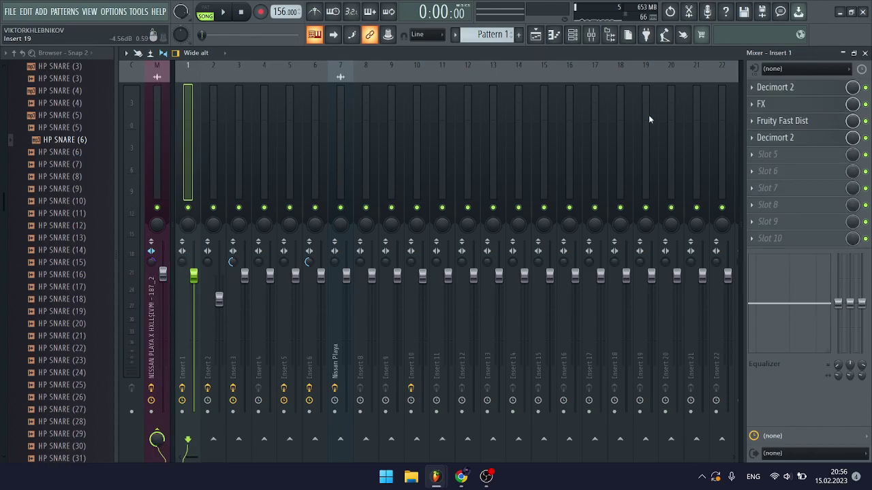
pyautogui.click(793, 87)
pyautogui.click(793, 88)
pyautogui.click(787, 105)
pyautogui.click(786, 106)
pyautogui.click(787, 121)
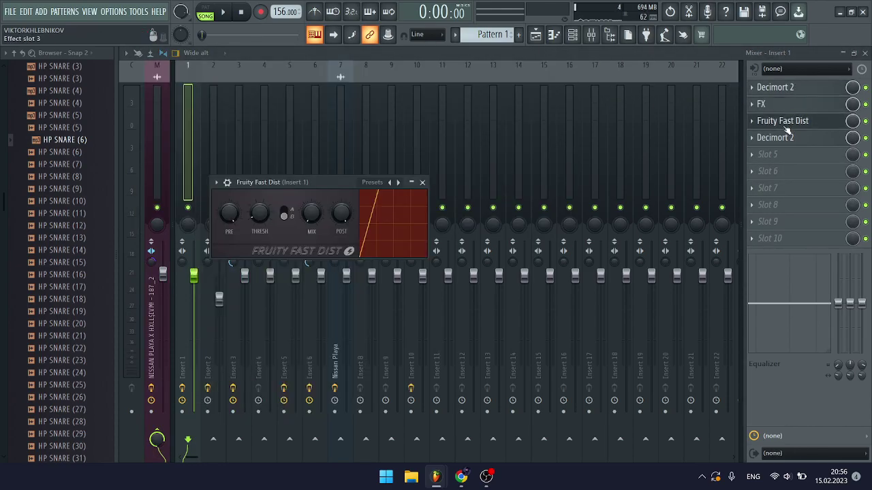
pyautogui.click(786, 128)
pyautogui.click(790, 144)
pyautogui.click(791, 143)
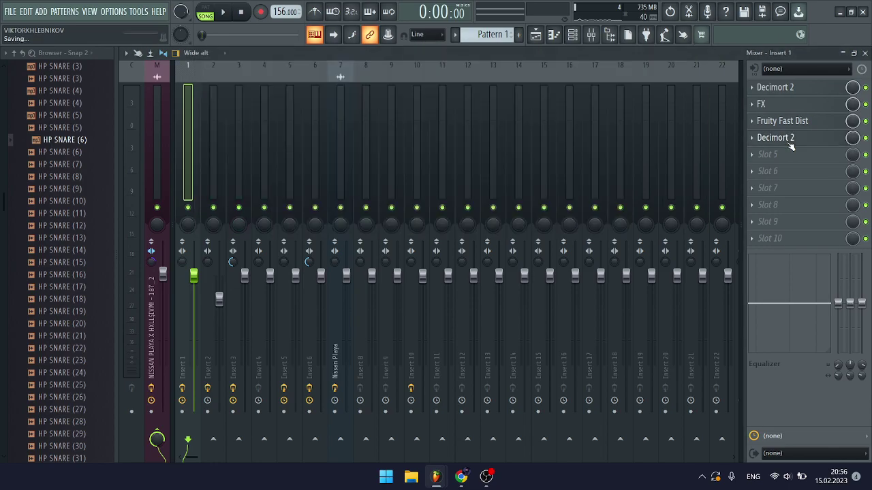
# Select mixer Insert 2 and inspect the effect in its first slot.
pyautogui.click(217, 202)
pyautogui.click(786, 89)
pyautogui.click(786, 89)
pyautogui.click(786, 89)
pyautogui.click(787, 88)
# Select mixer Insert 3 and inspect its Fruity parametric EQ 2 and FX settings.
pyautogui.click(238, 179)
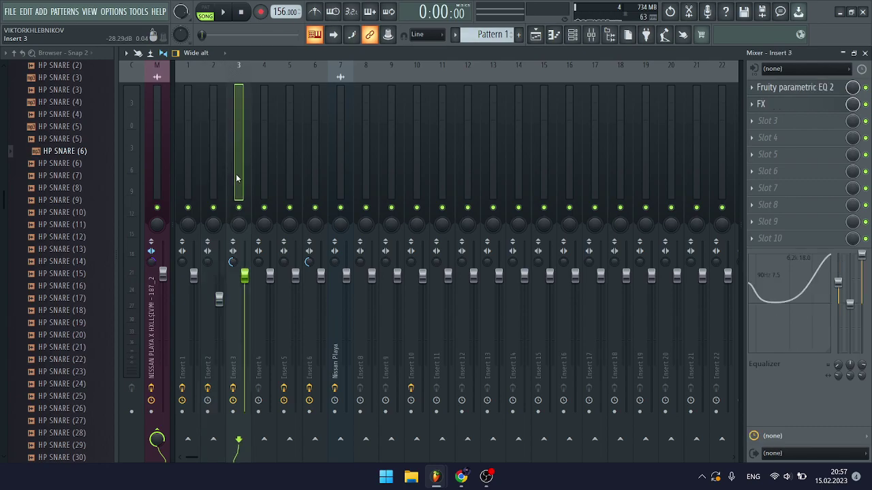
pyautogui.click(790, 87)
pyautogui.click(790, 87)
pyautogui.click(795, 104)
pyautogui.click(796, 104)
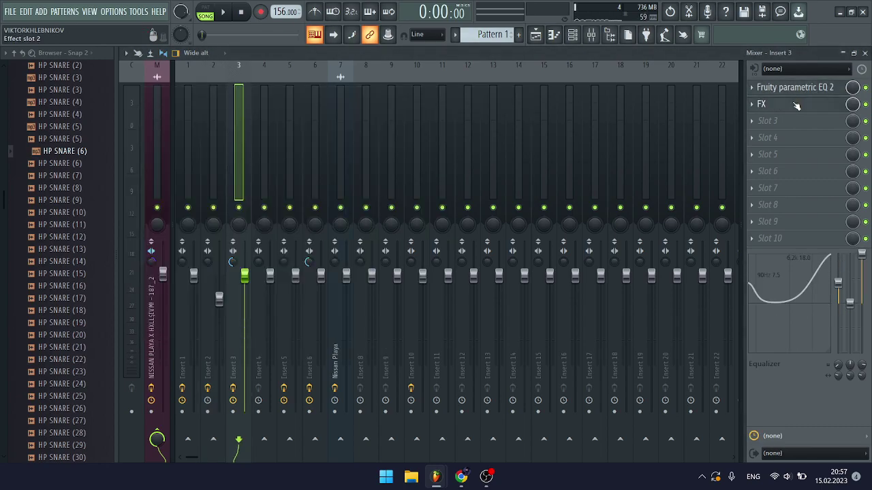
# Go past Insert 4 to mixer Insert 5 and inspect its Fruity parametric EQ 2 settings.
pyautogui.click(262, 187)
pyautogui.click(286, 180)
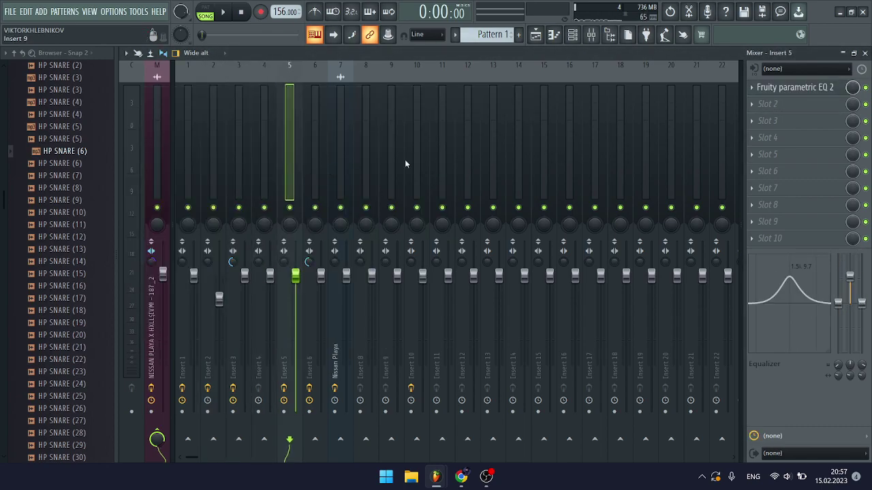
pyautogui.click(766, 89)
pyautogui.click(766, 88)
# Select mixer Insert 6 and inspect its Fruity parametric EQ 2 settings.
pyautogui.click(313, 153)
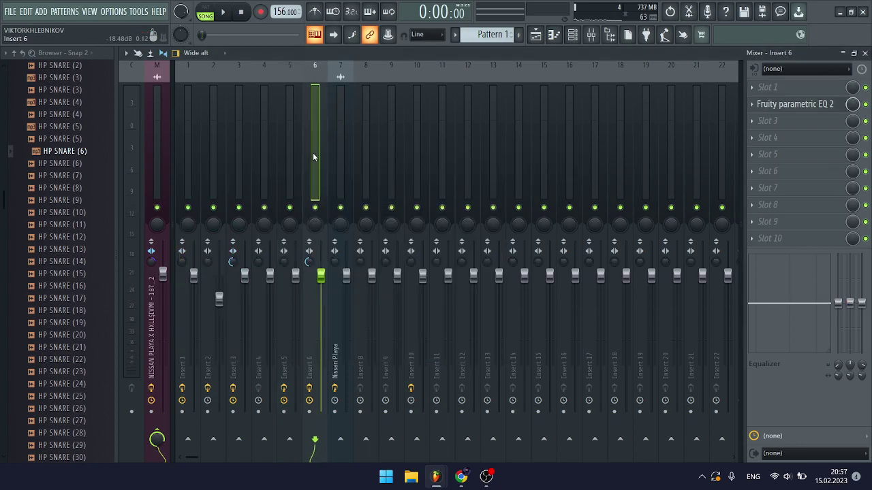
pyautogui.click(804, 106)
pyautogui.click(805, 108)
# Select the Nissan Playa mixer track and inspect the effects in its first two slots.
pyautogui.click(341, 146)
pyautogui.click(782, 89)
pyautogui.click(782, 88)
pyautogui.click(796, 104)
pyautogui.click(796, 104)
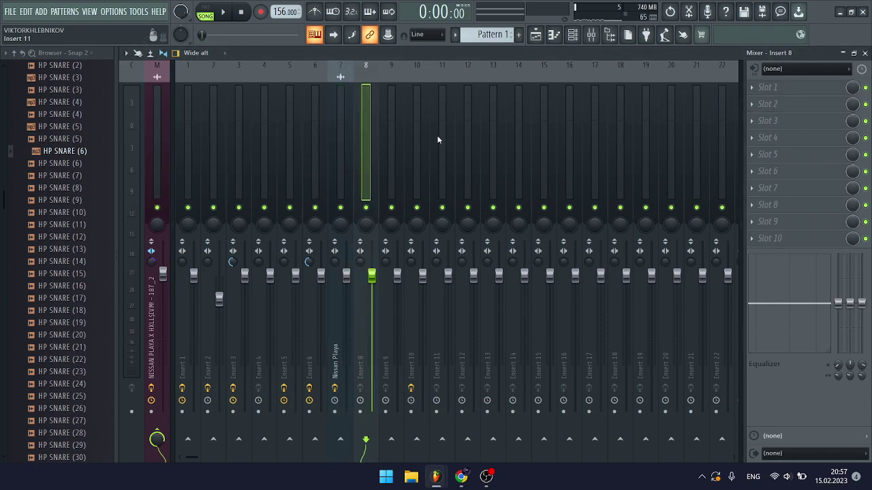
# Show the playlist and play the full arrangement, dismissing the Windows update notification.
pyautogui.click(535, 34)
pyautogui.press('space')
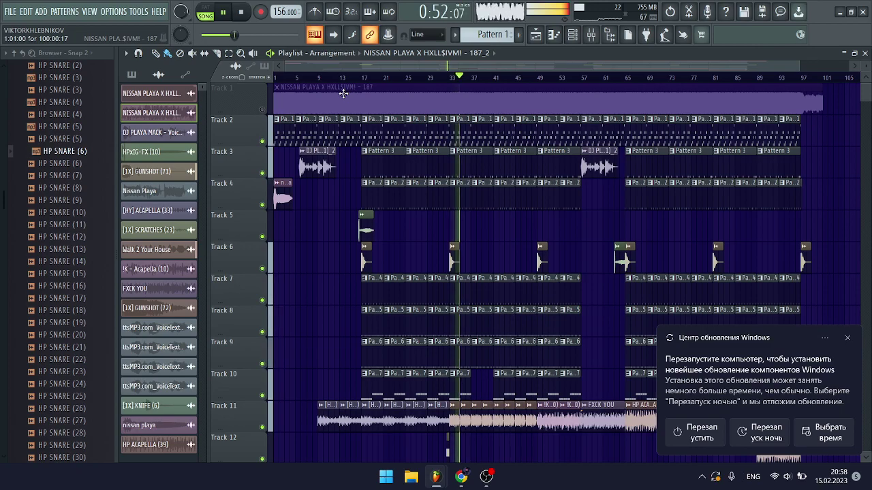
pyautogui.click(847, 338)
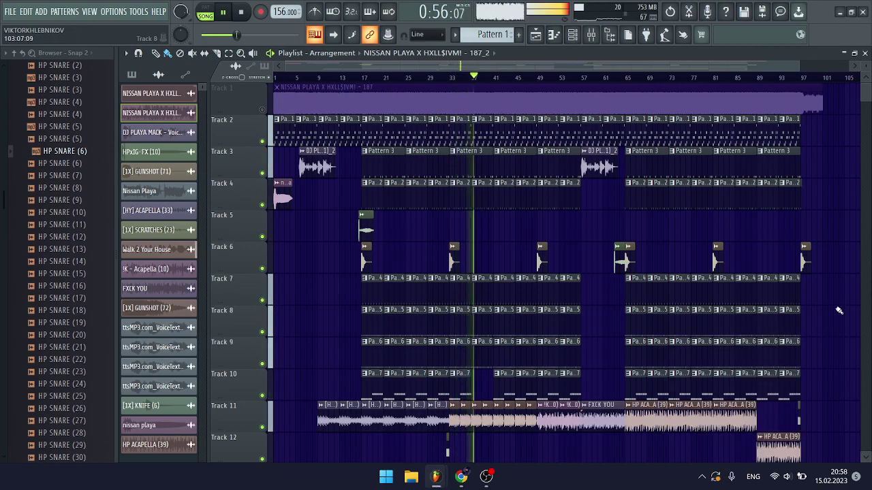